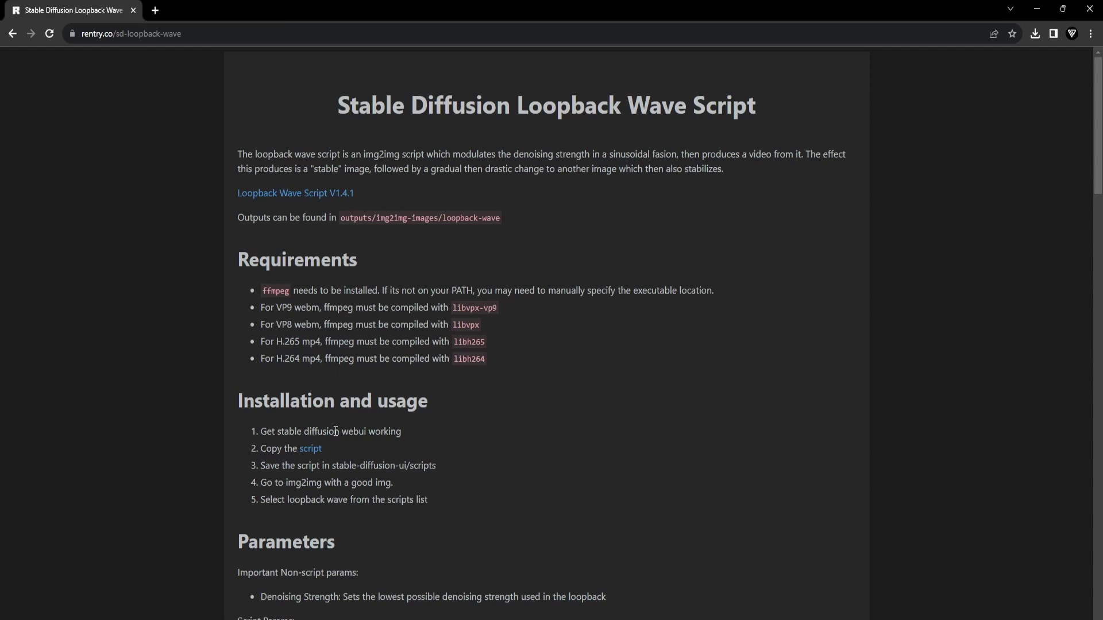
Save the page's 'script' link as loopback_wave in stable-diffusion-webui\scripts
{"action": "right_click", "coordinate": [316, 449]}
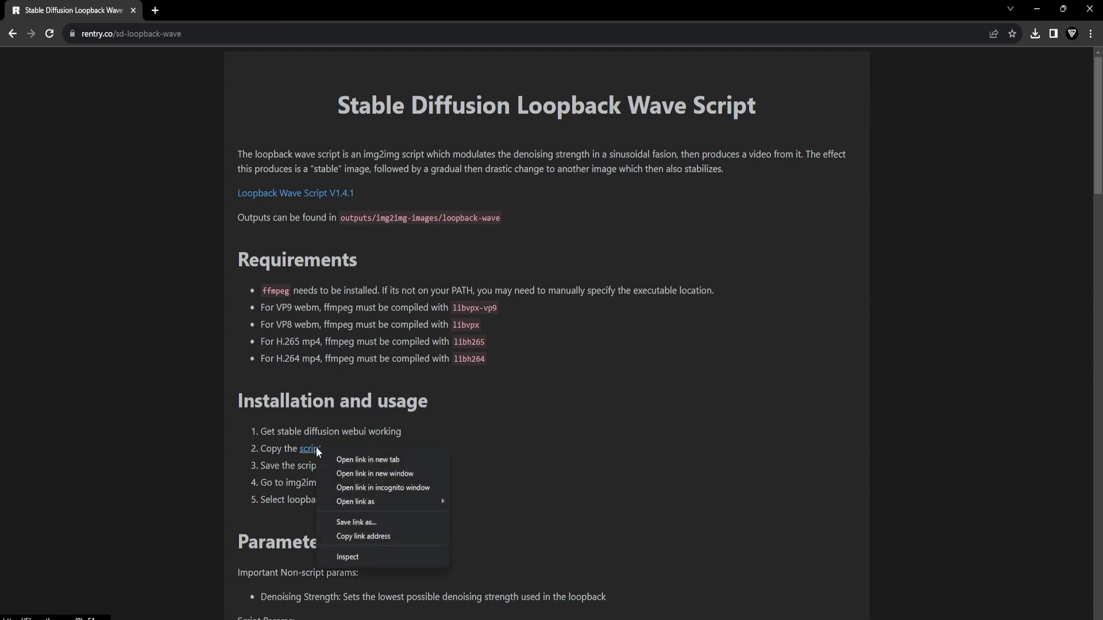
{"action": "left_click", "coordinate": [387, 522]}
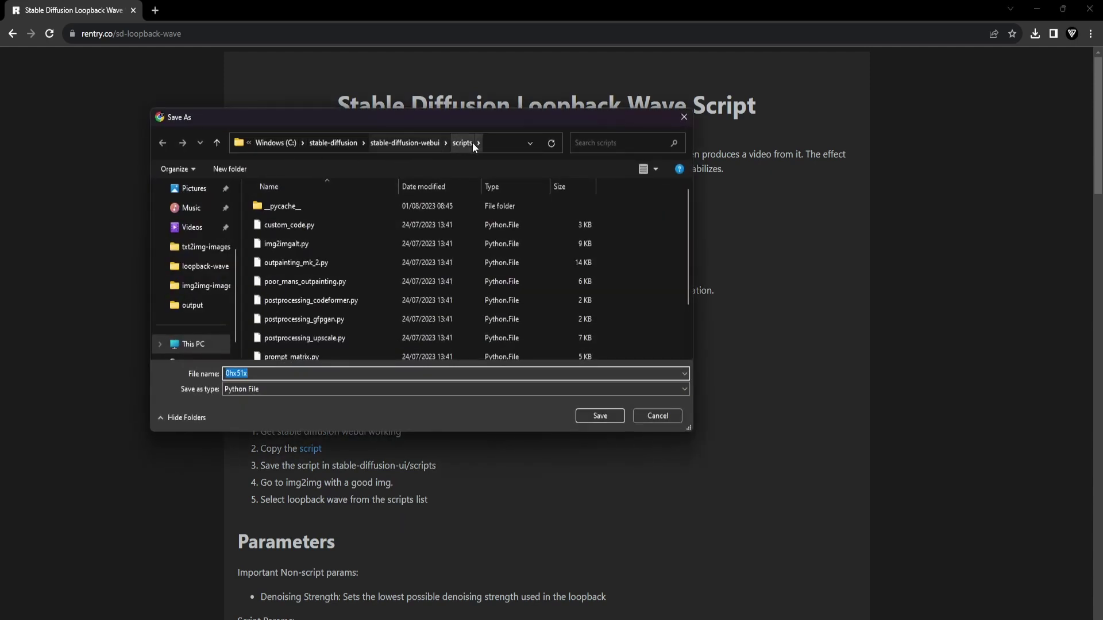
{"action": "left_click", "coordinate": [292, 375]}
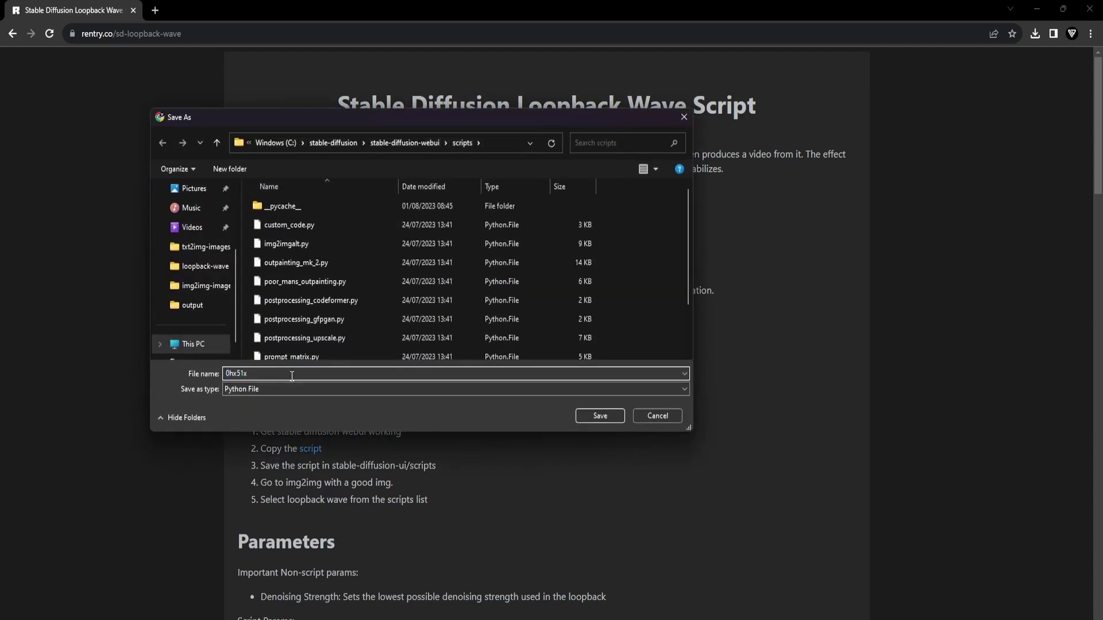
{"action": "key", "text": "ctrl+a"}
{"action": "type", "text": "loopback_wave"}
{"action": "left_click", "coordinate": [600, 416]}
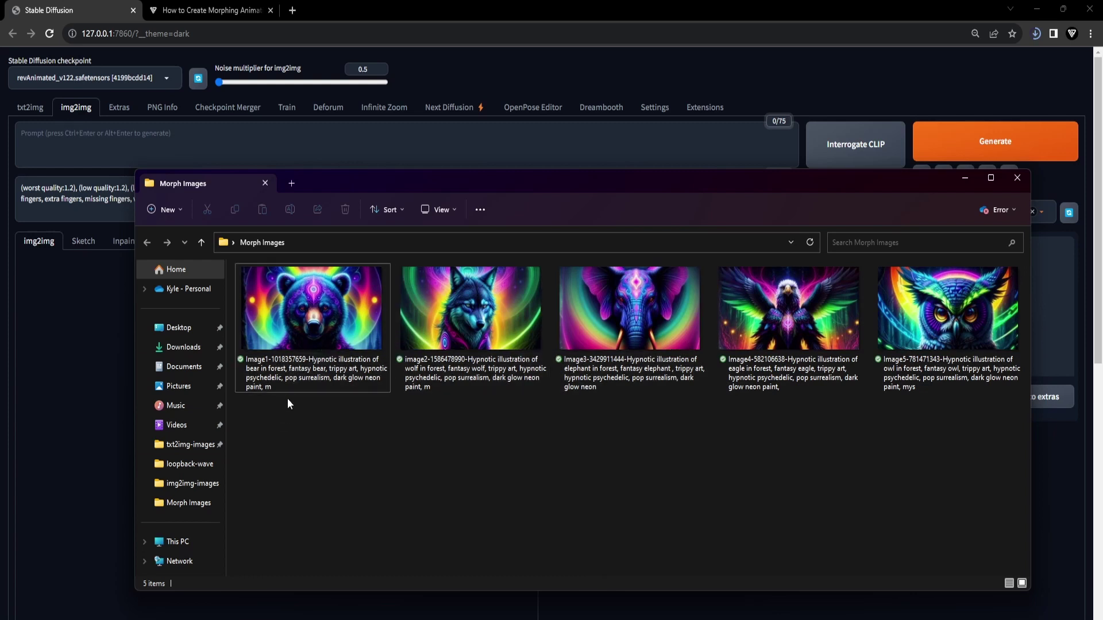
{"action": "left_click", "coordinate": [301, 369]}
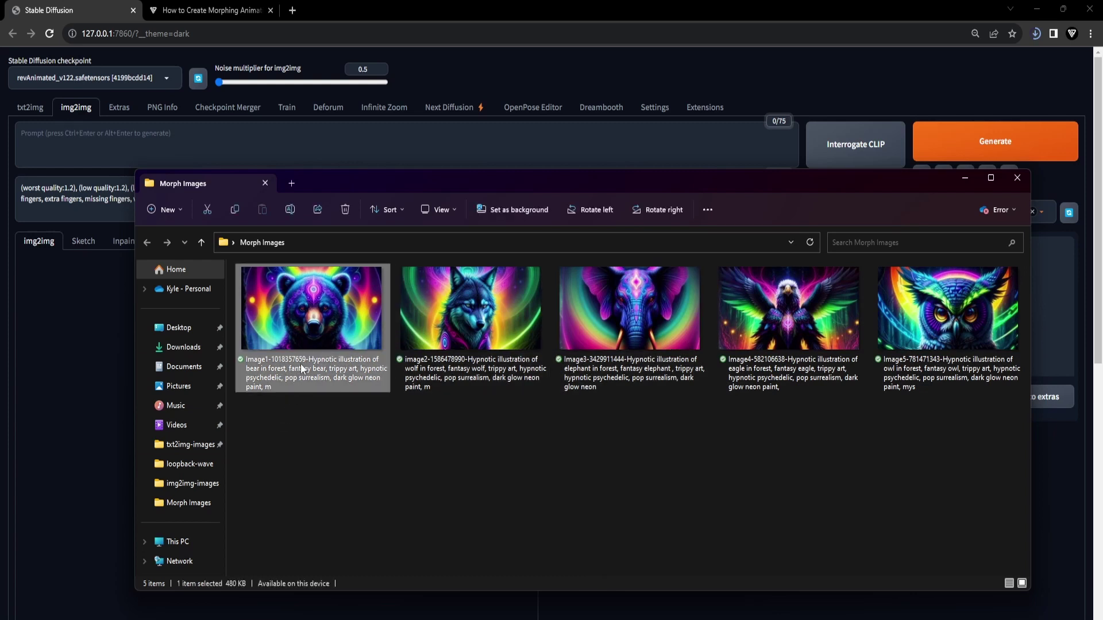
{"action": "left_click", "coordinate": [297, 360]}
{"action": "double_click", "coordinate": [293, 360]}
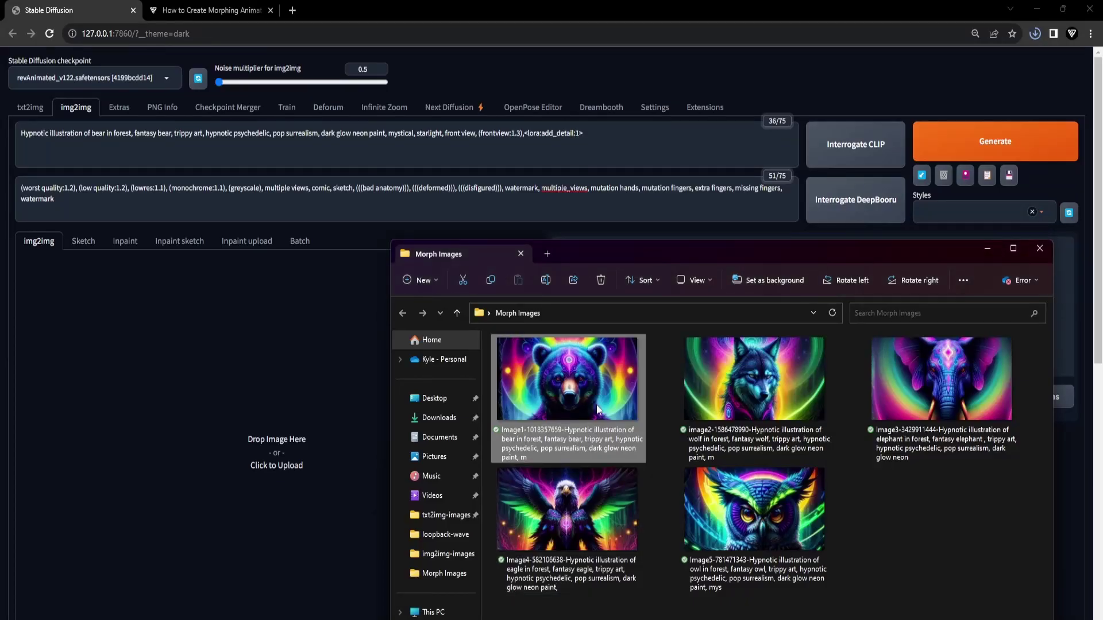
Load the bear image into img2img and choose the DPM++ 2M SDE Karras sampler
{"action": "left_click_drag", "start_coordinate": [595, 394], "coordinate": [280, 408]}
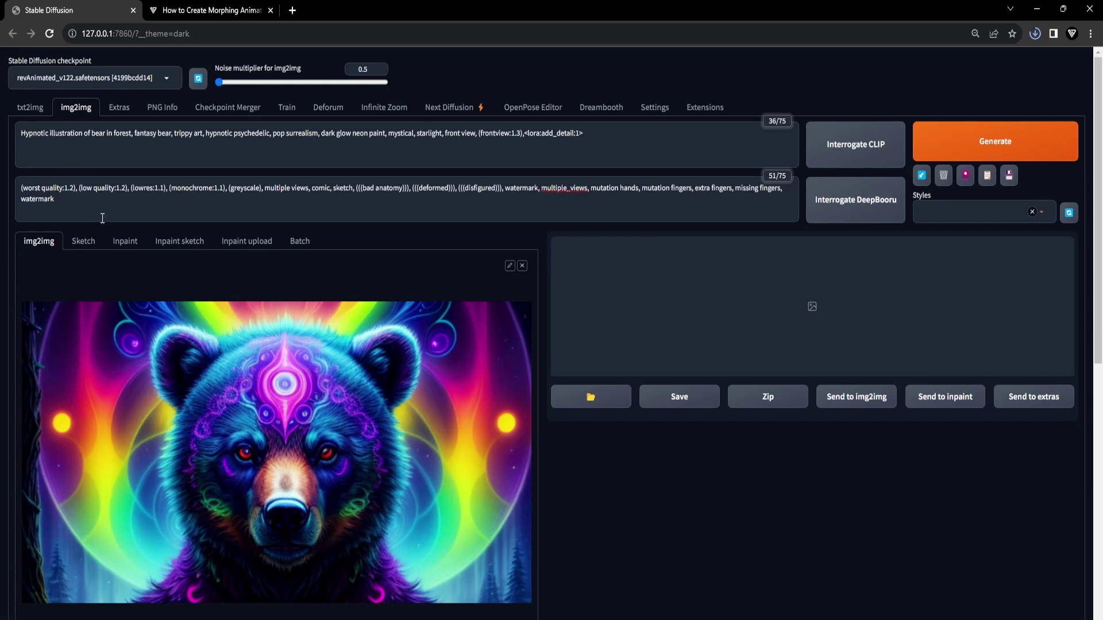
{"action": "scroll", "coordinate": [181, 293], "scroll_direction": "down", "scroll_amount": 7}
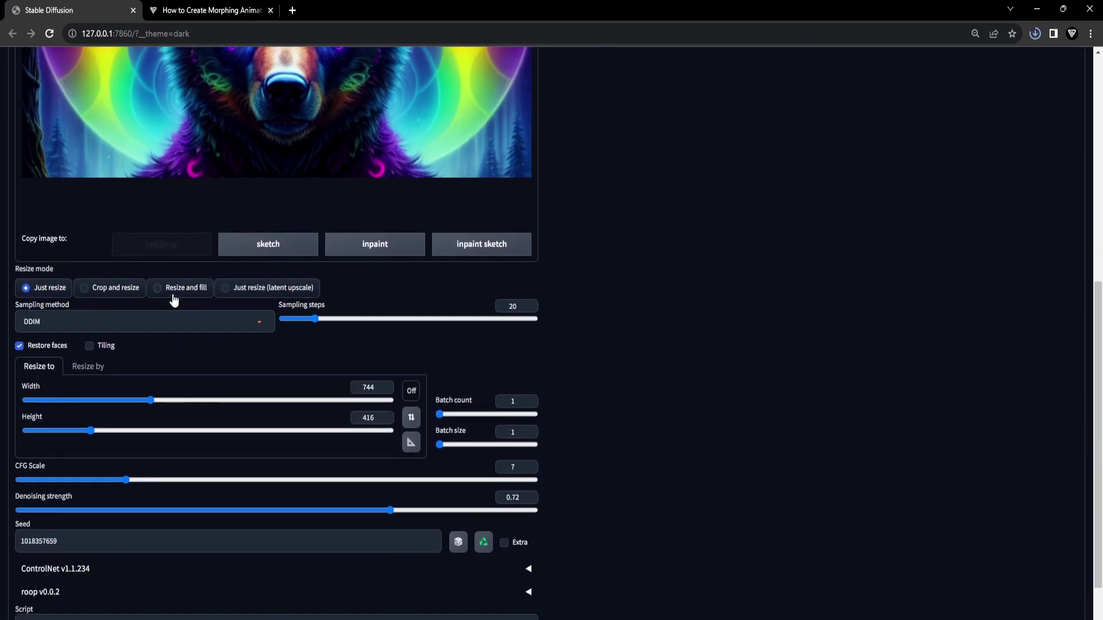
{"action": "left_click", "coordinate": [165, 319]}
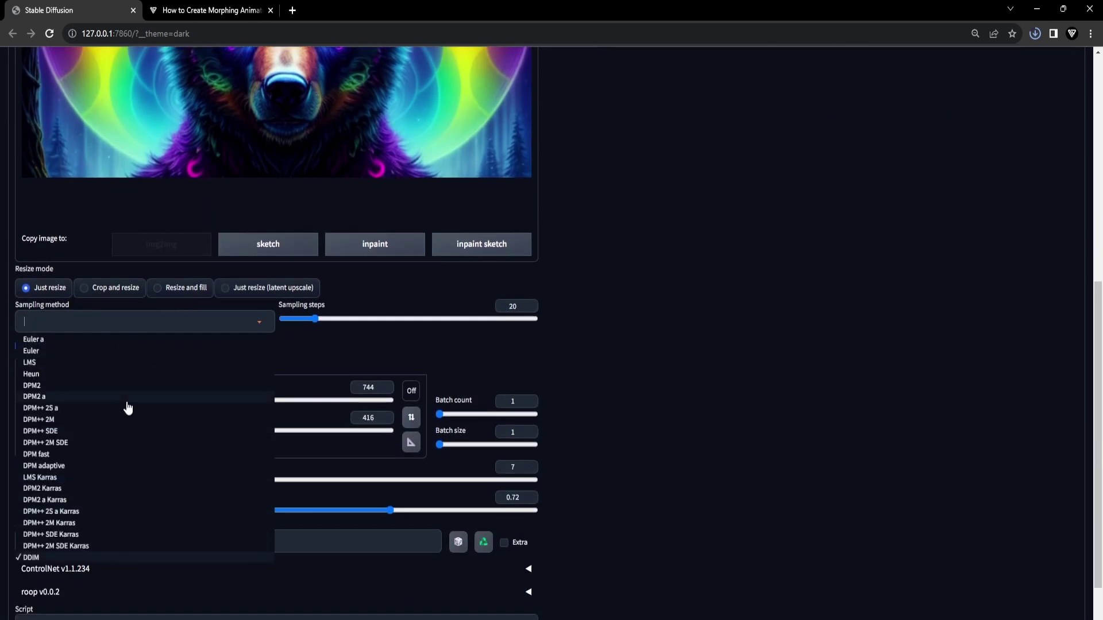
{"action": "left_click", "coordinate": [74, 546]}
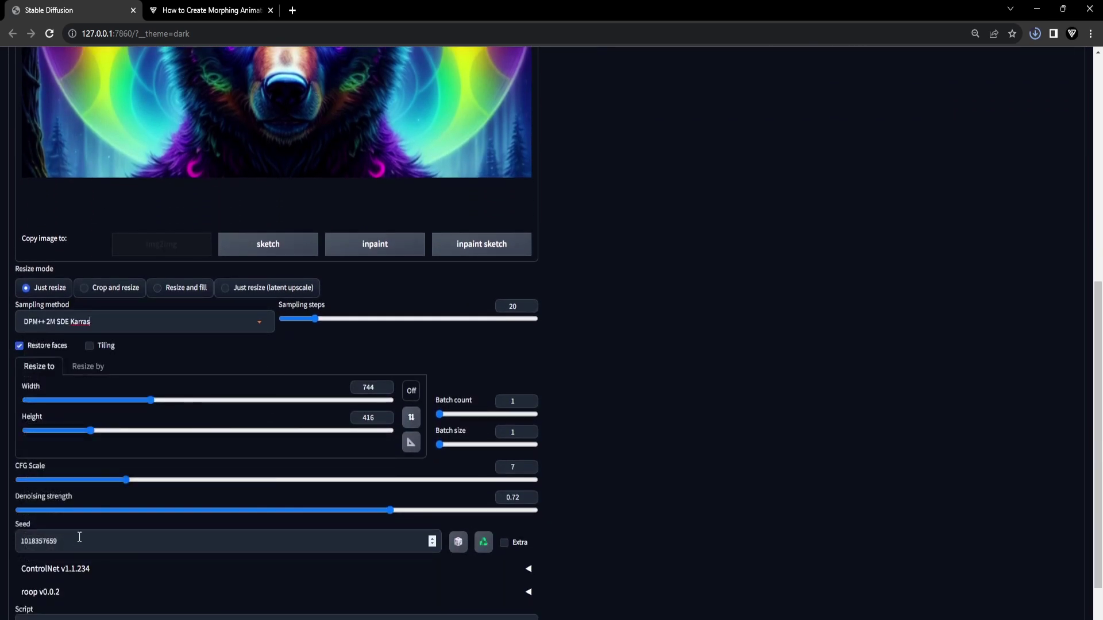
Set 30 sampling steps, denoising strength 0.3 and seed -1
{"action": "left_click", "coordinate": [317, 319]}
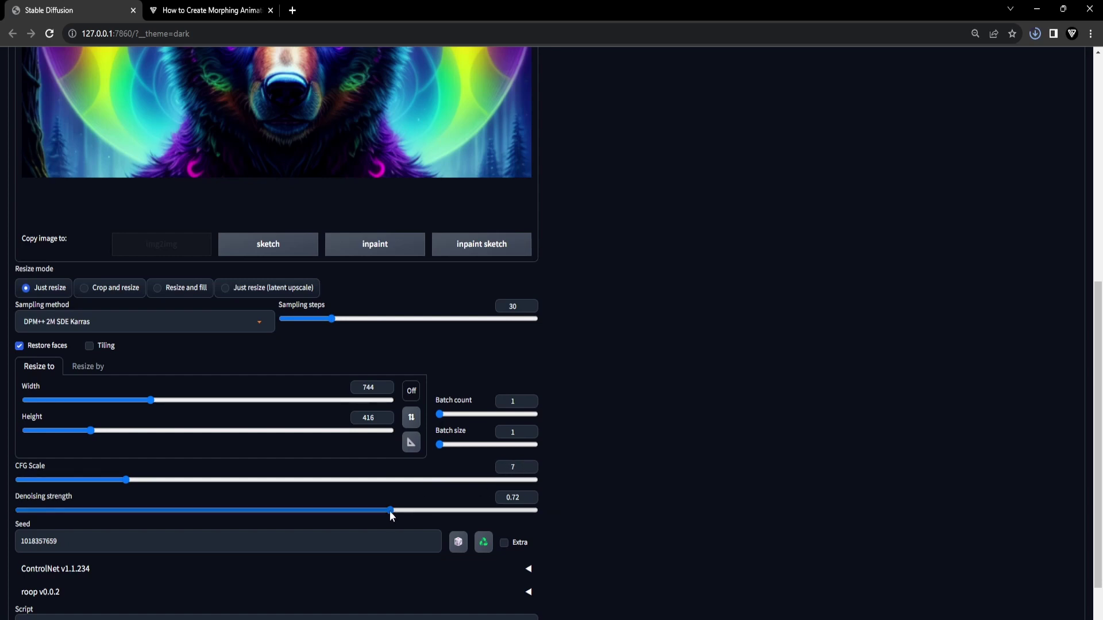
{"action": "left_click_drag", "start_coordinate": [390, 510], "coordinate": [175, 510]}
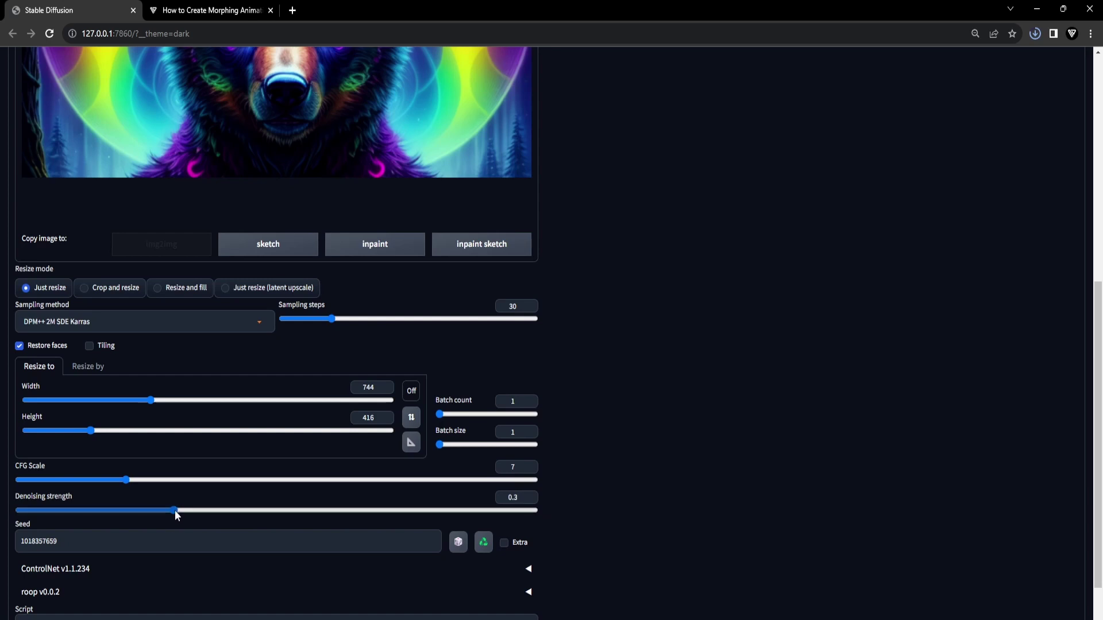
{"action": "double_click", "coordinate": [159, 541]}
{"action": "type", "text": "-1"}
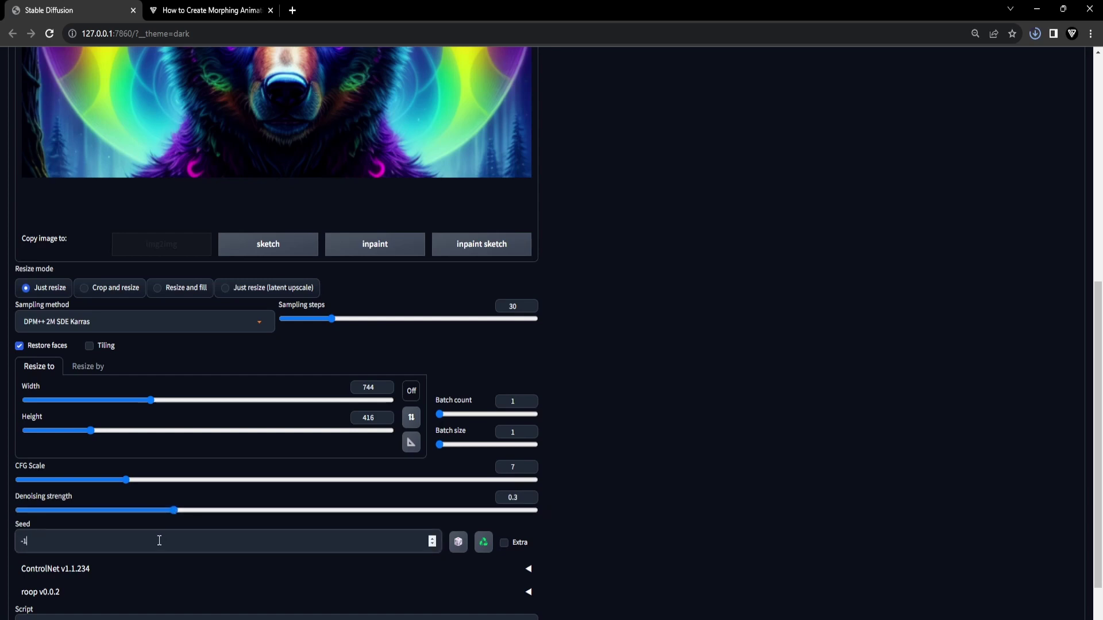
{"action": "scroll", "coordinate": [222, 436], "scroll_direction": "down", "scroll_amount": 1}
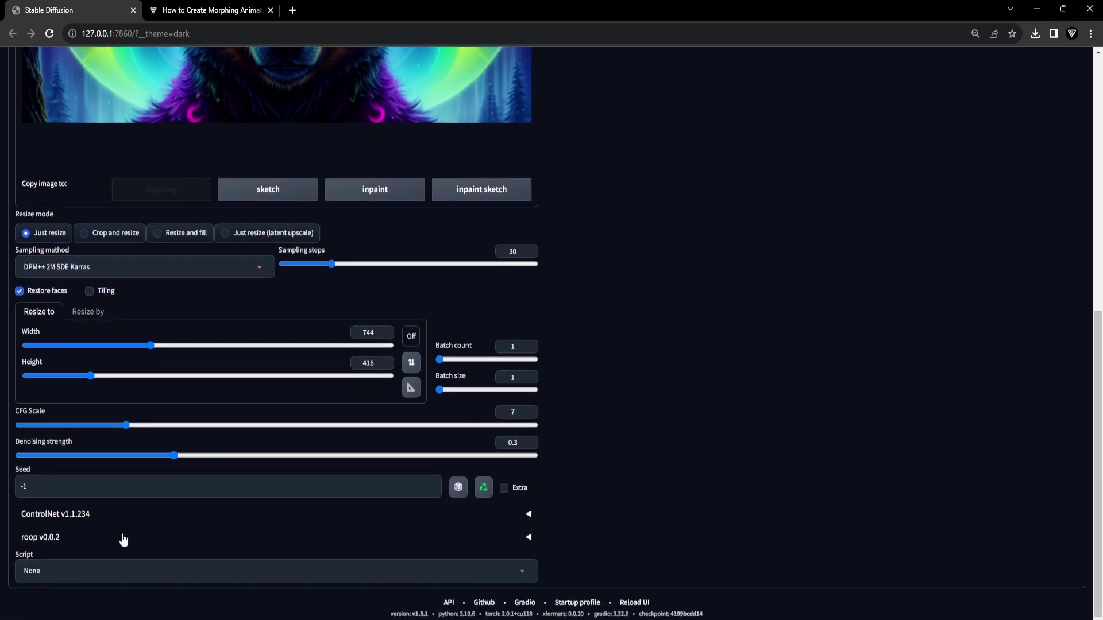
Select the Loopback Wave V1.4.1 script
{"action": "left_click", "coordinate": [100, 568]}
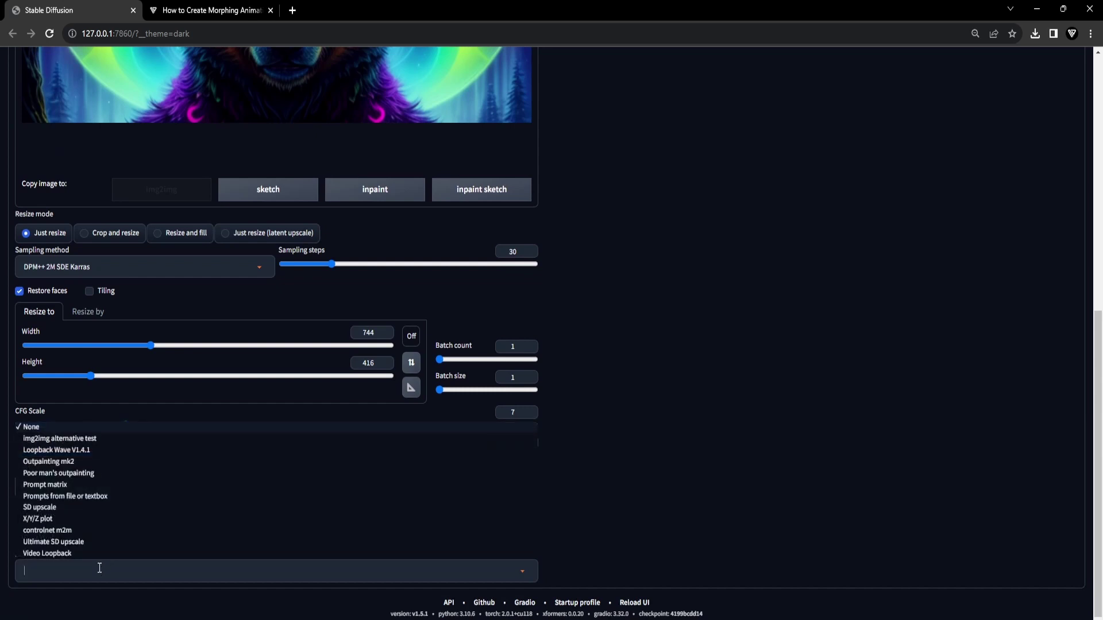
{"action": "left_click", "coordinate": [67, 451]}
{"action": "scroll", "coordinate": [115, 517], "scroll_direction": "down", "scroll_amount": 2}
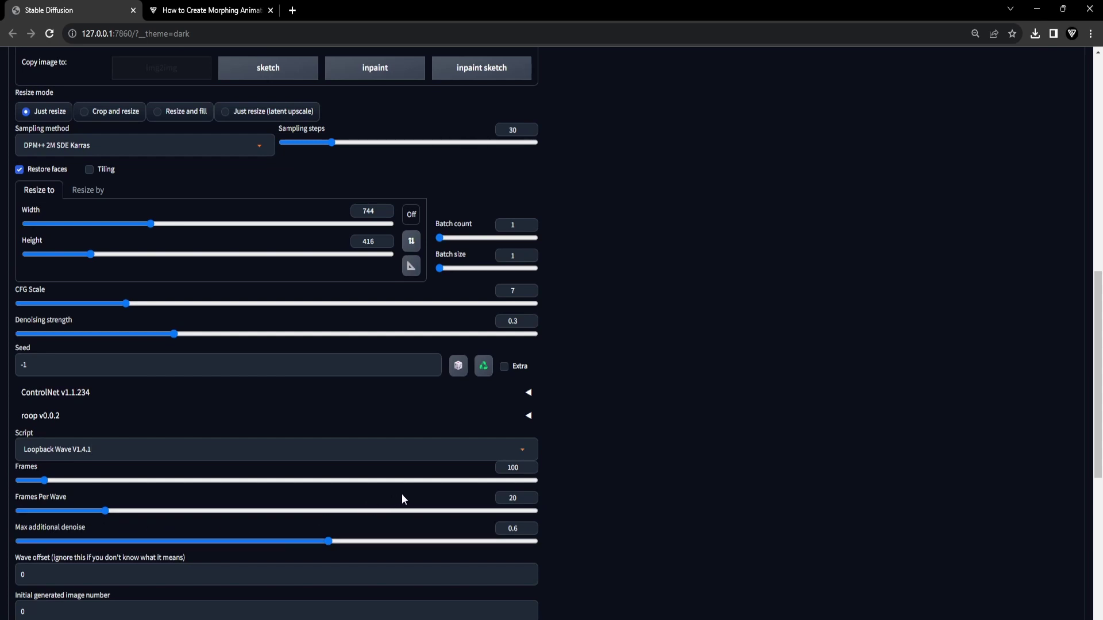
Raise Loopback Wave's max additional denoise to 0.7
{"action": "double_click", "coordinate": [505, 498]}
{"action": "left_click", "coordinate": [329, 543]}
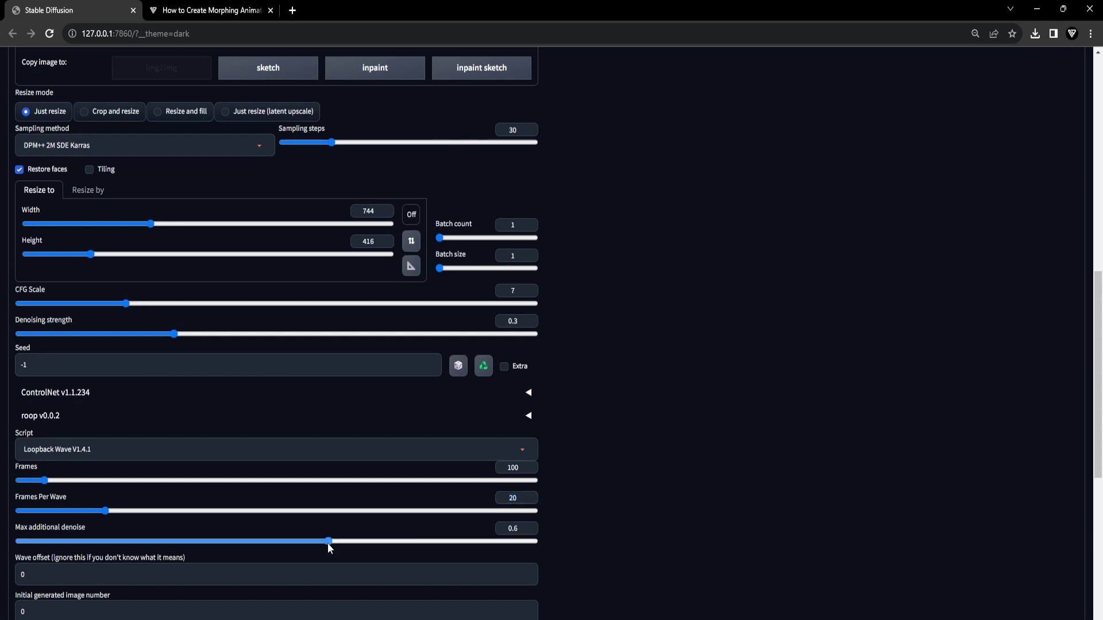
{"action": "left_click_drag", "start_coordinate": [328, 547], "coordinate": [380, 544]}
{"action": "scroll", "coordinate": [301, 580], "scroll_direction": "down", "scroll_amount": 1}
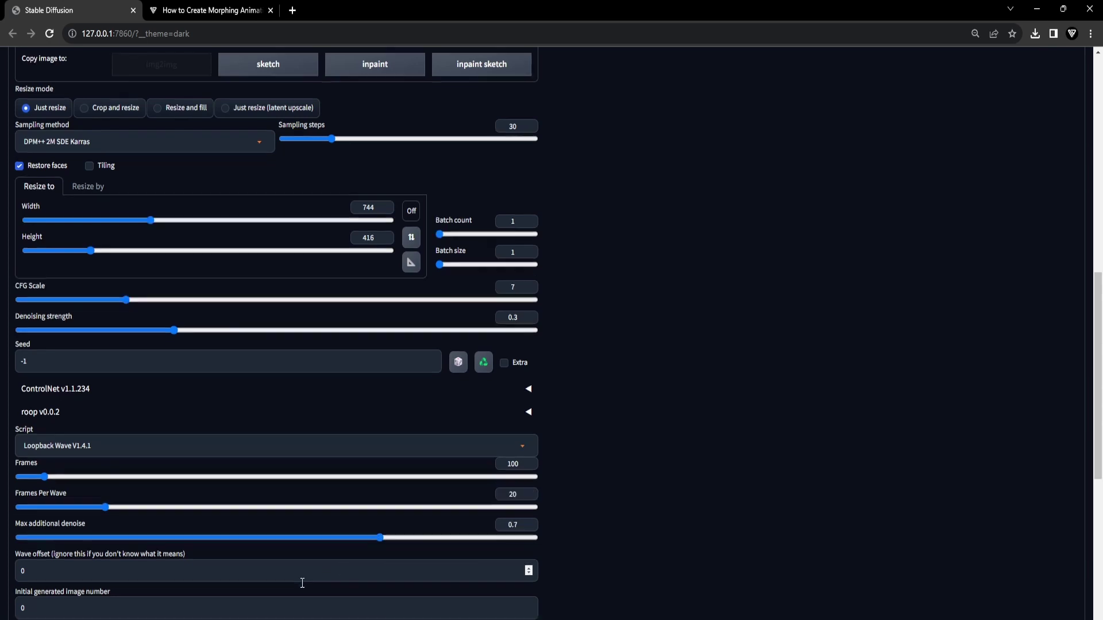
{"action": "scroll", "coordinate": [303, 583], "scroll_direction": "down", "scroll_amount": 3}
{"action": "left_click", "coordinate": [61, 517]}
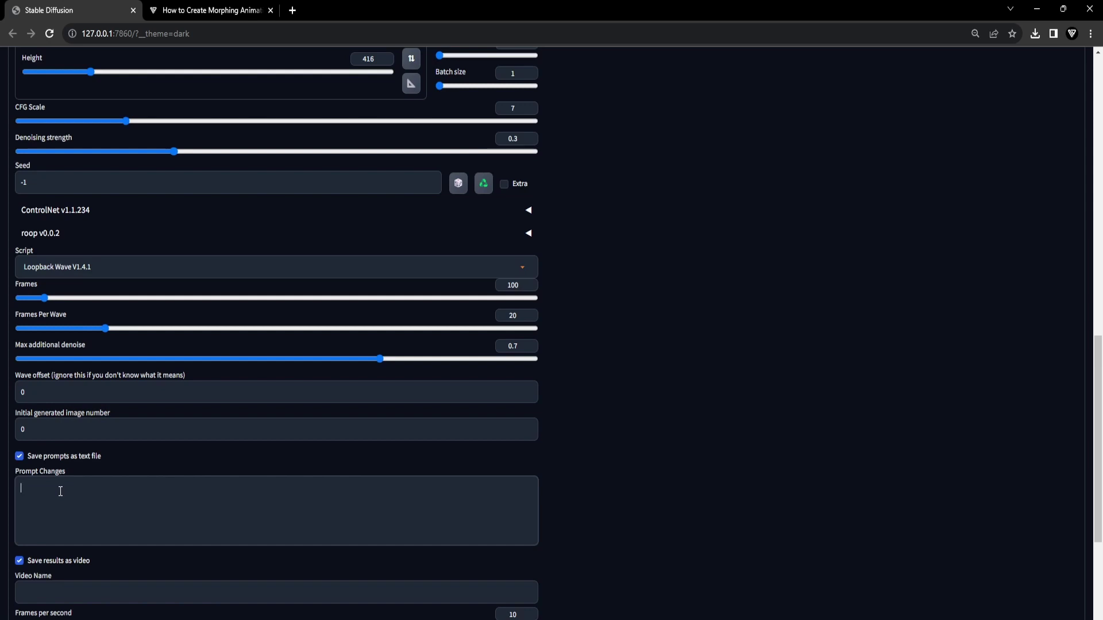
Paste wolf, elephant, eagle and owl prompt lines at frames 20, 40, 60, 80, then check line one
{"action": "key", "text": "ctrl+v"}
{"action": "scroll", "coordinate": [60, 492], "scroll_direction": "down", "scroll_amount": 1}
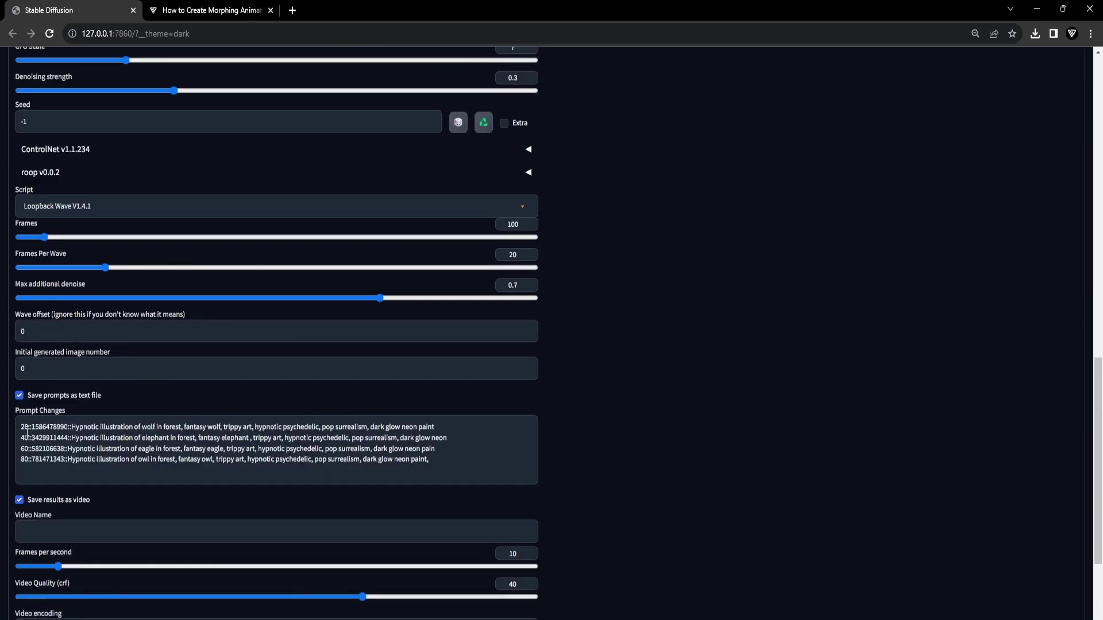
{"action": "double_click", "coordinate": [26, 427]}
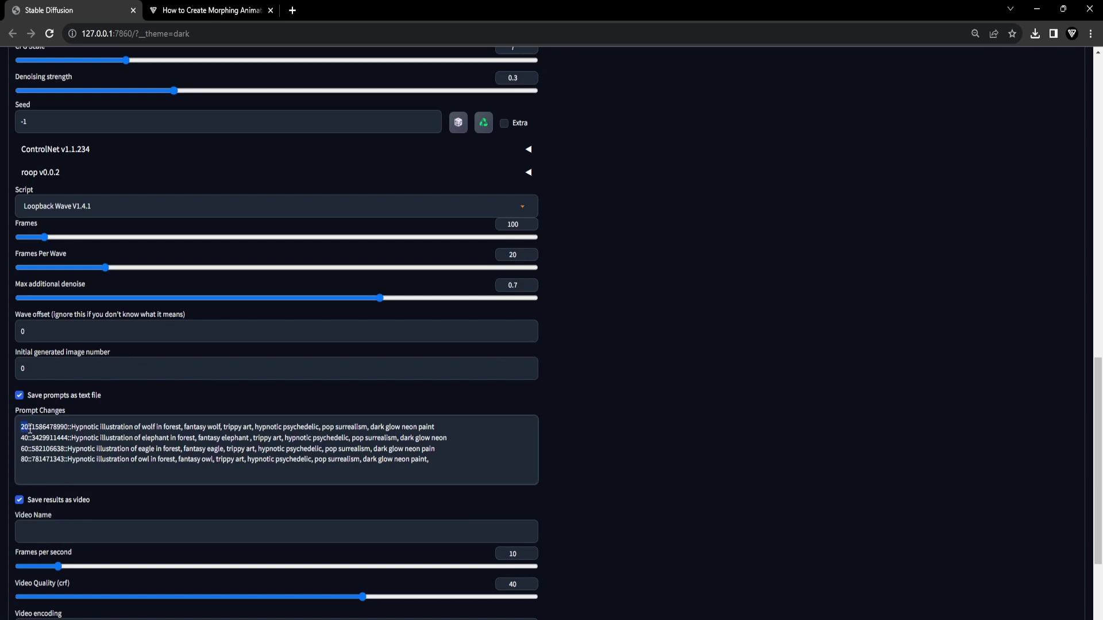
{"action": "double_click", "coordinate": [51, 427]}
{"action": "left_click", "coordinate": [147, 428]}
{"action": "triple_click", "coordinate": [148, 427]}
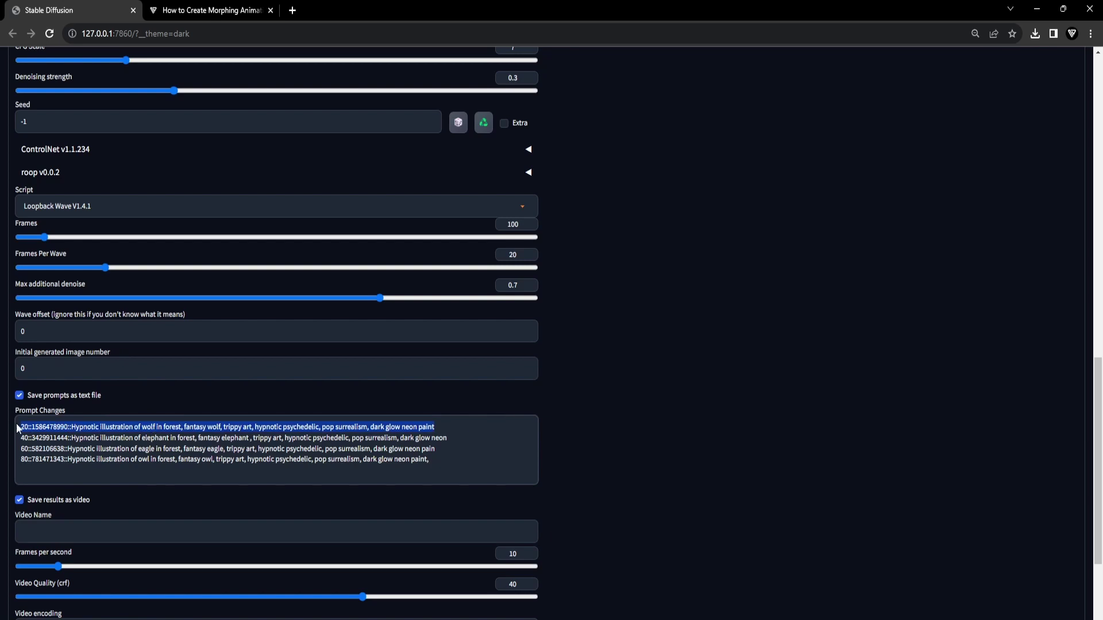
{"action": "left_click", "coordinate": [30, 428]}
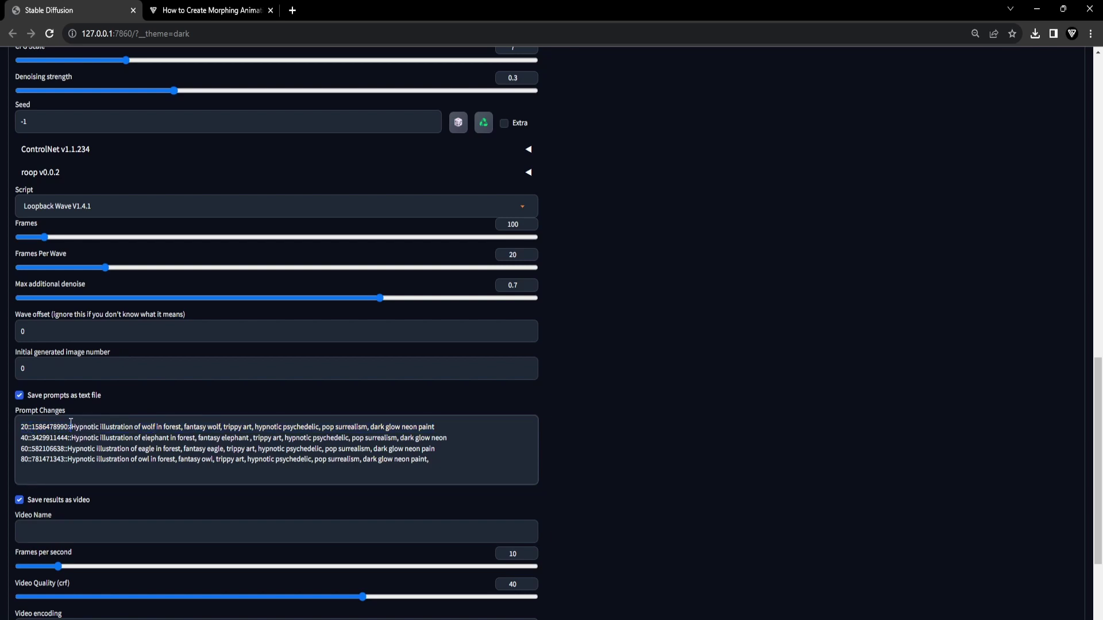
{"action": "scroll", "coordinate": [502, 408], "scroll_direction": "down", "scroll_amount": 3}
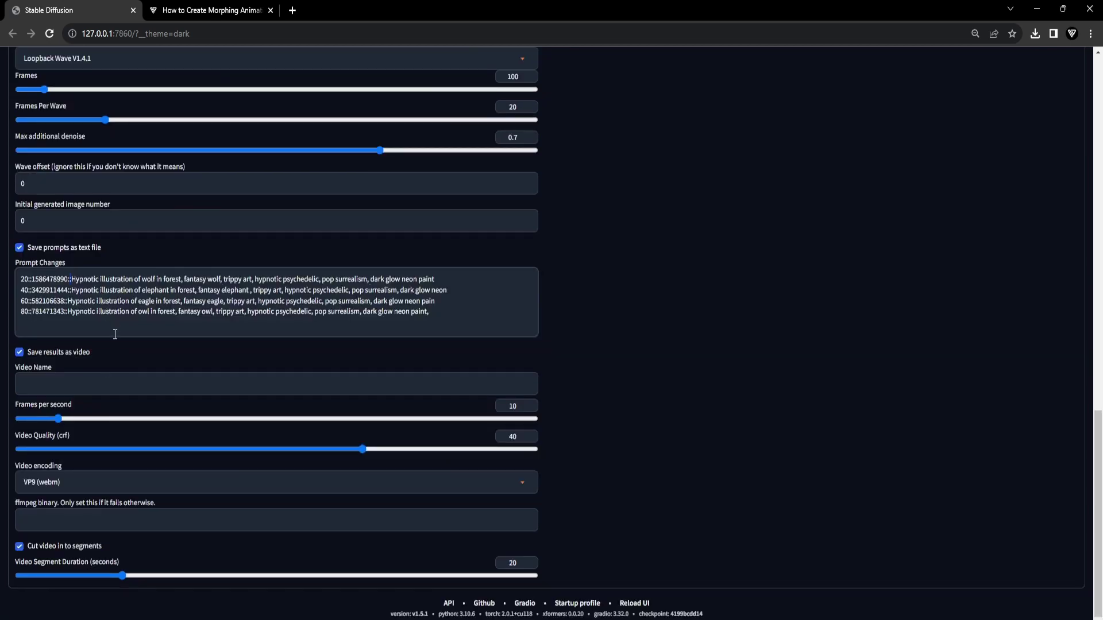
Enter 'Morph Animation' in the Video Name field
{"action": "left_click", "coordinate": [49, 384]}
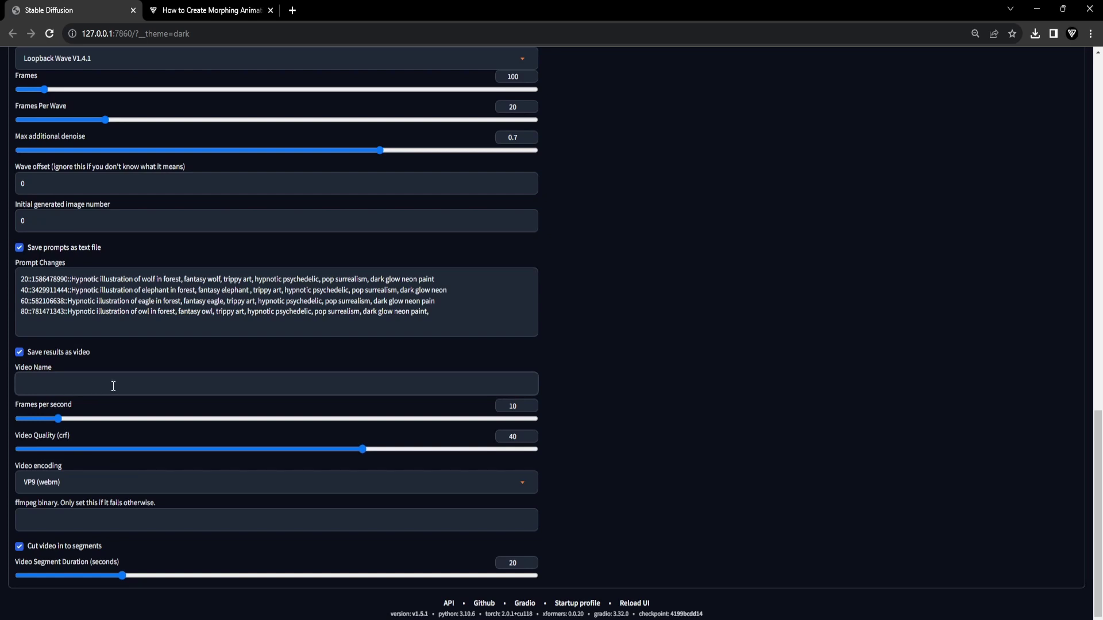
{"action": "type", "text": "Morph Animation"}
Start generating the morph animation from the top of the img2img tab
{"action": "scroll", "coordinate": [914, 466], "scroll_direction": "up", "scroll_amount": 20}
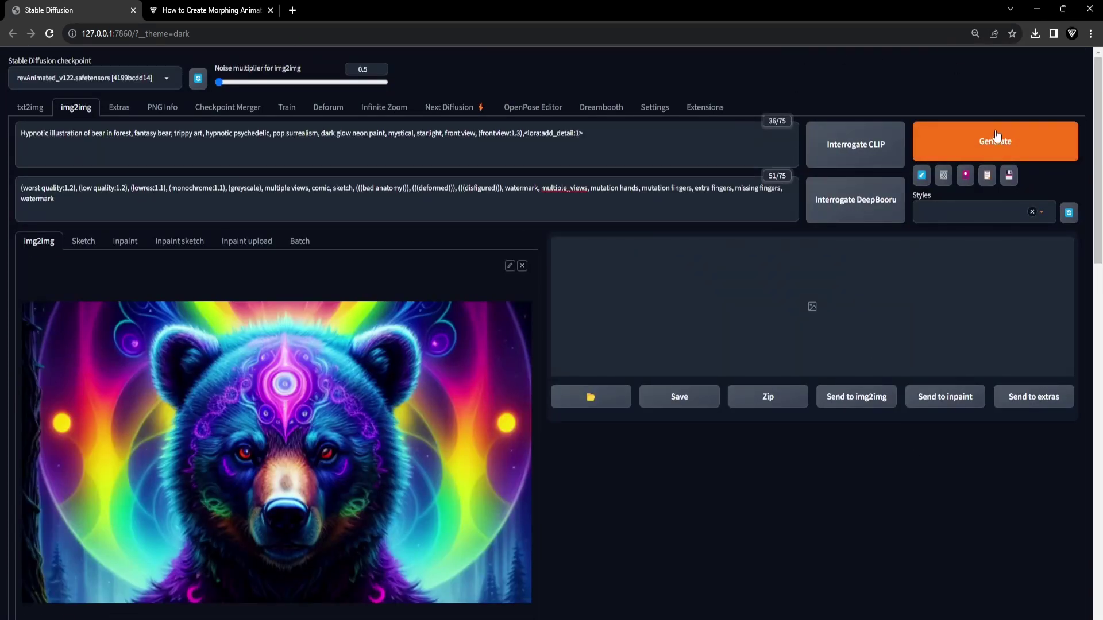
{"action": "left_click", "coordinate": [996, 144]}
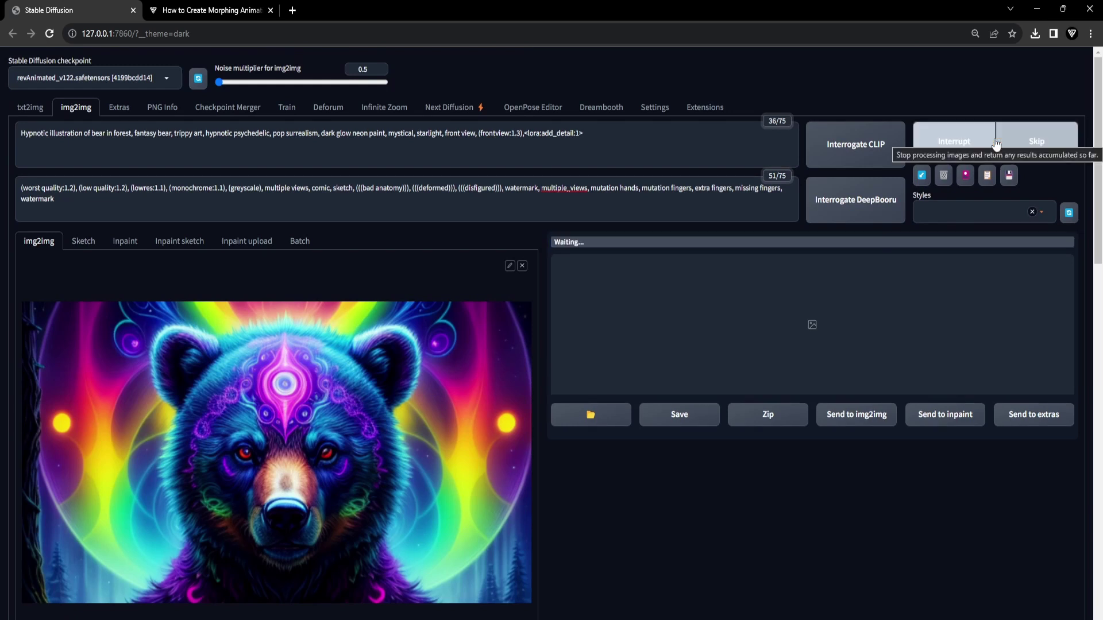